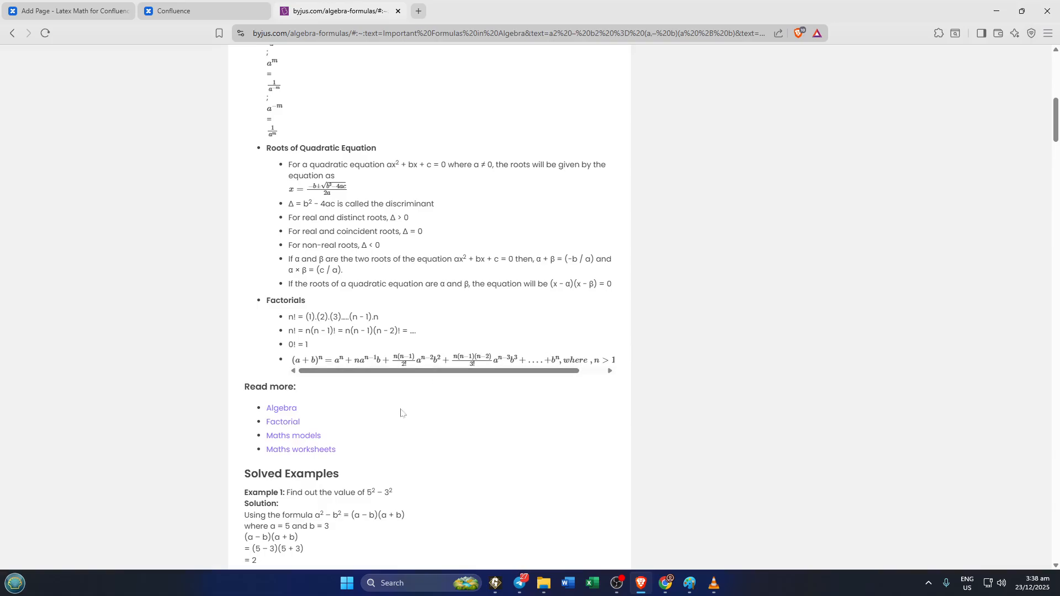
Step: Copy the worked solution text of Example 1 on the algebra formulas page, from "Using the formula" through "= 16"
{"action": "scroll", "coordinate": [401, 413], "scroll_direction": "down", "scroll_amount": 5}
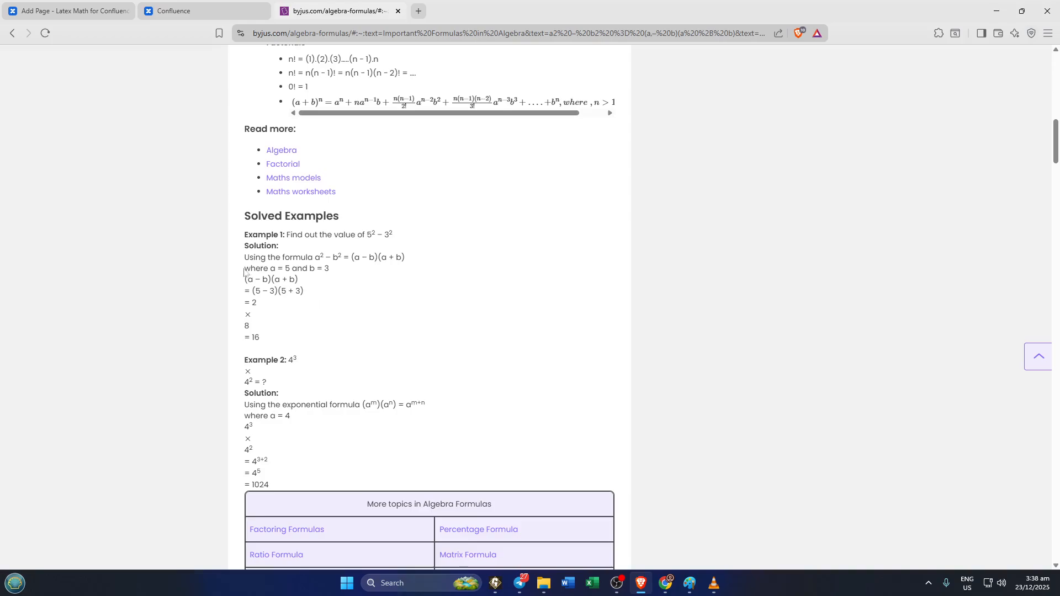
{"action": "left_click_drag", "start_coordinate": [243, 258], "coordinate": [361, 339]}
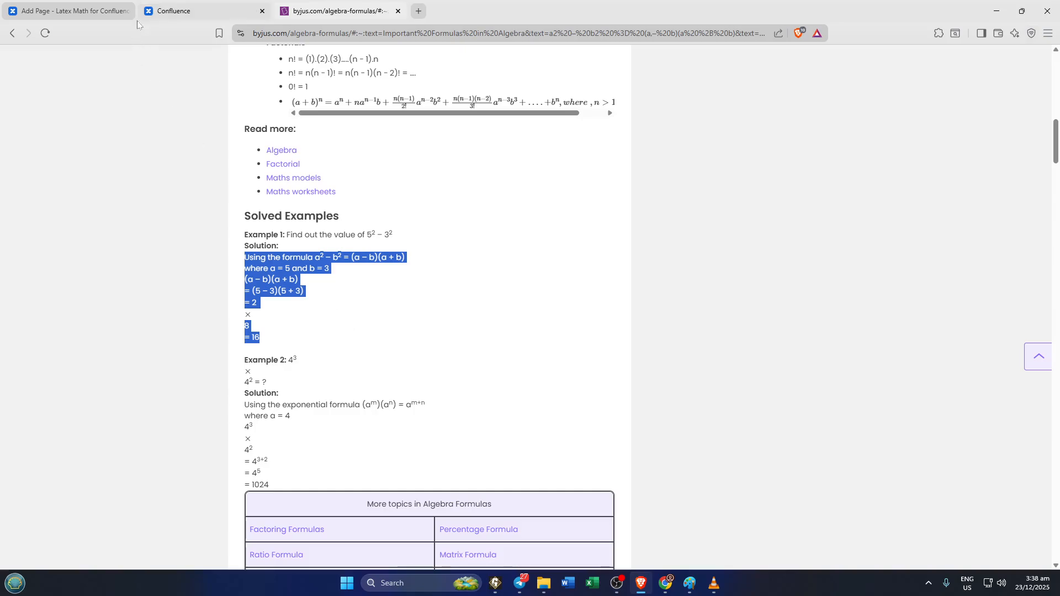
Step: Check the installation status of LaTeX Math for Confluence on its marketplace page, and return to the "Latex Math for Confluence" draft
{"action": "left_click", "coordinate": [161, 11]}
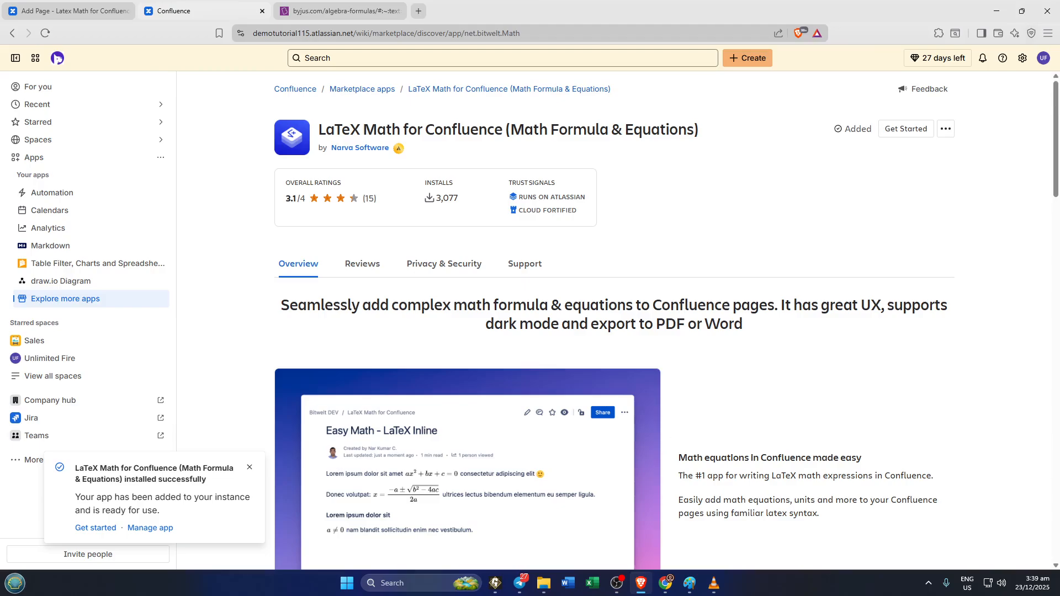
{"action": "left_click", "coordinate": [857, 126]}
{"action": "left_click", "coordinate": [858, 126]}
{"action": "left_click", "coordinate": [858, 126]}
{"action": "left_click", "coordinate": [25, 8]}
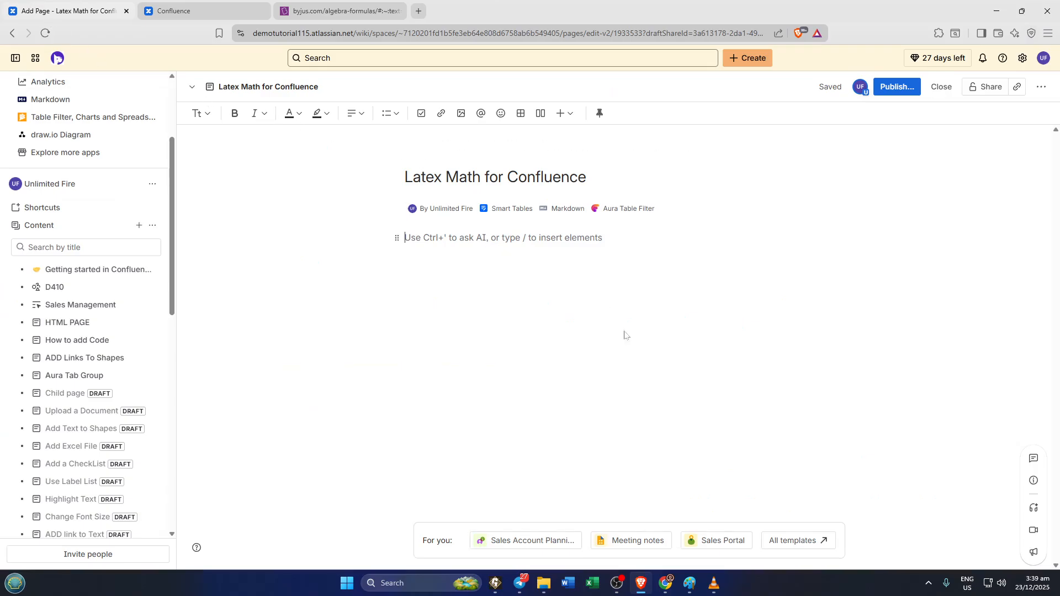
{"action": "type", "text": "/"}
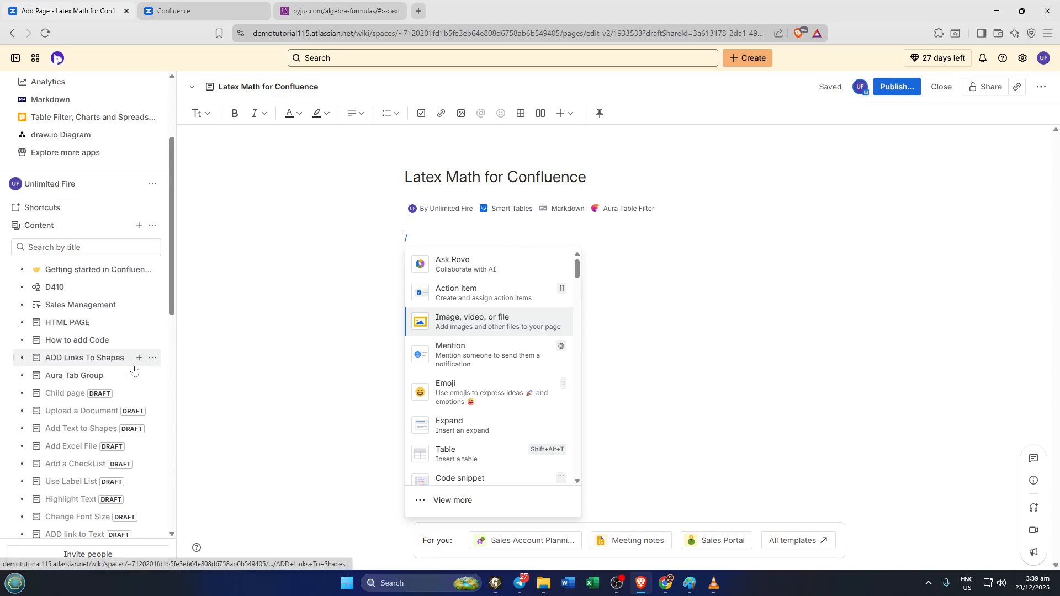
{"action": "scroll", "coordinate": [135, 370], "scroll_direction": "down", "scroll_amount": 10}
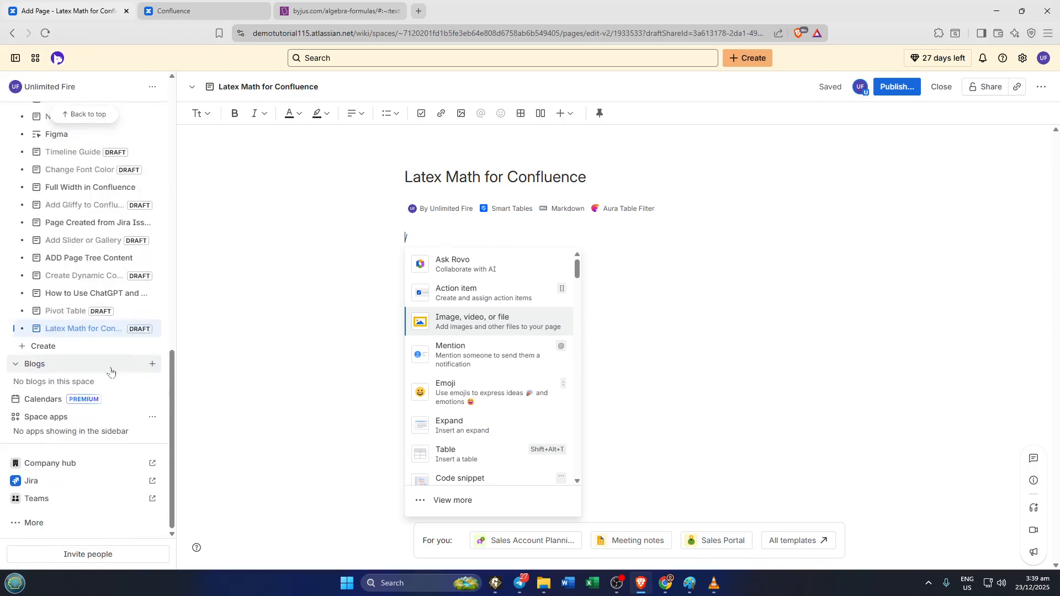
{"action": "left_click", "coordinate": [91, 316]}
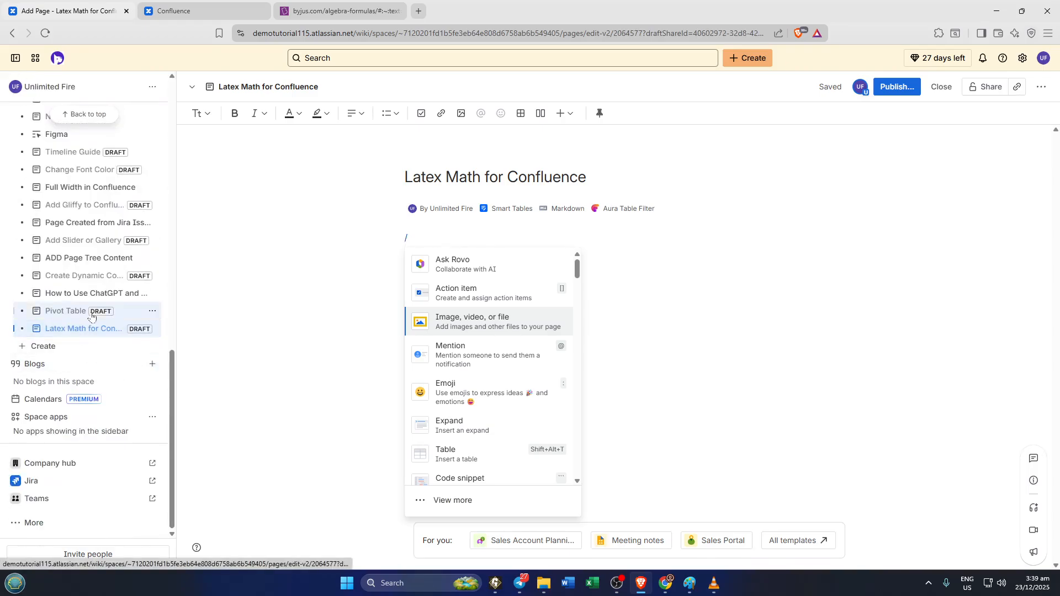
{"action": "left_click", "coordinate": [71, 327]}
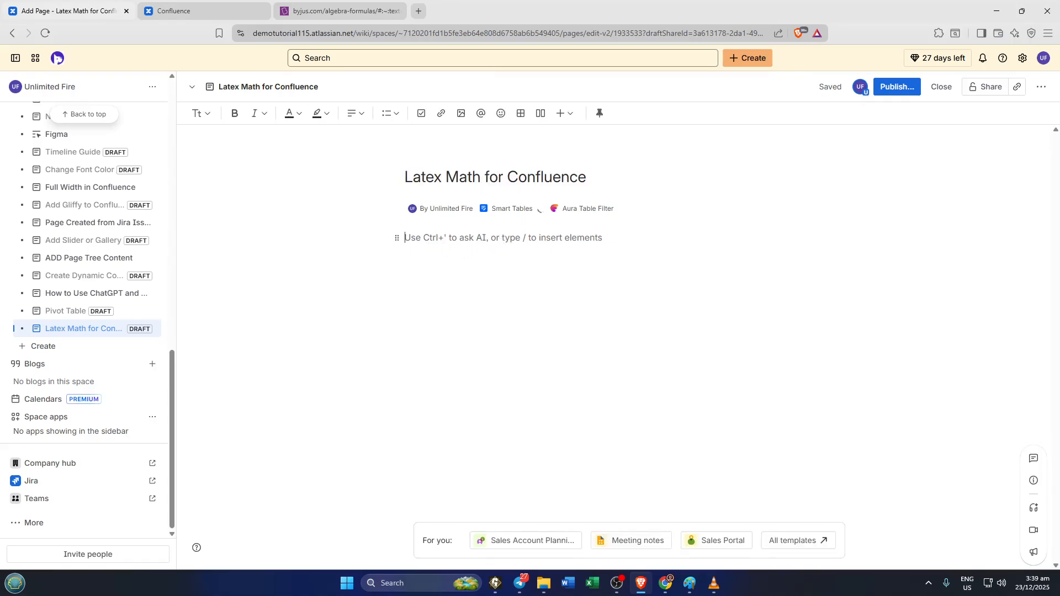
Step: Start a new LaTeX macro in the page body and paste the copied Example 1 solution as its source
{"action": "type", "text": "/l"}
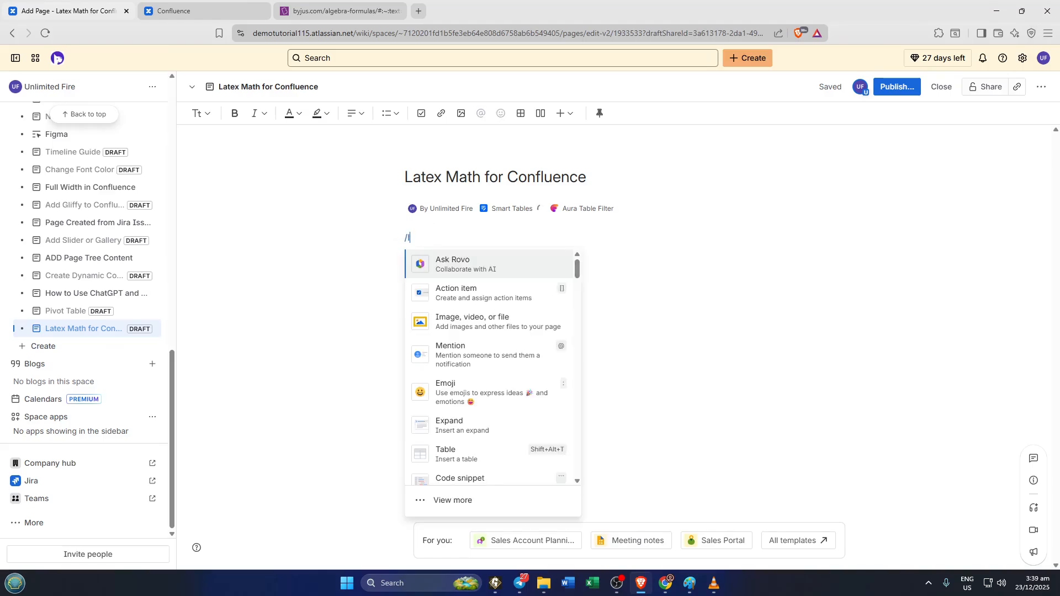
{"action": "type", "text": "at"}
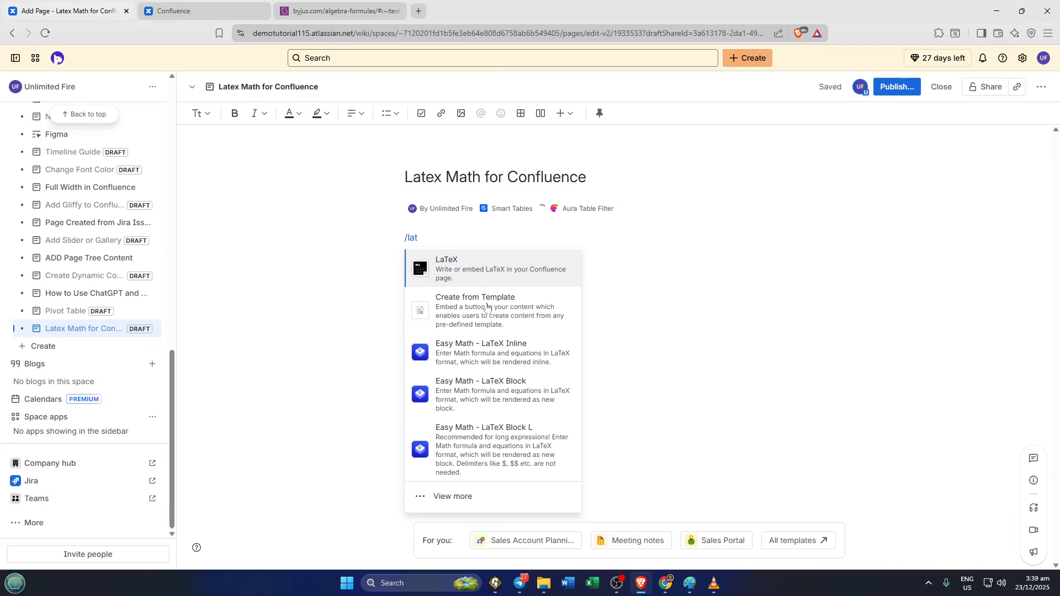
{"action": "left_click", "coordinate": [496, 269]}
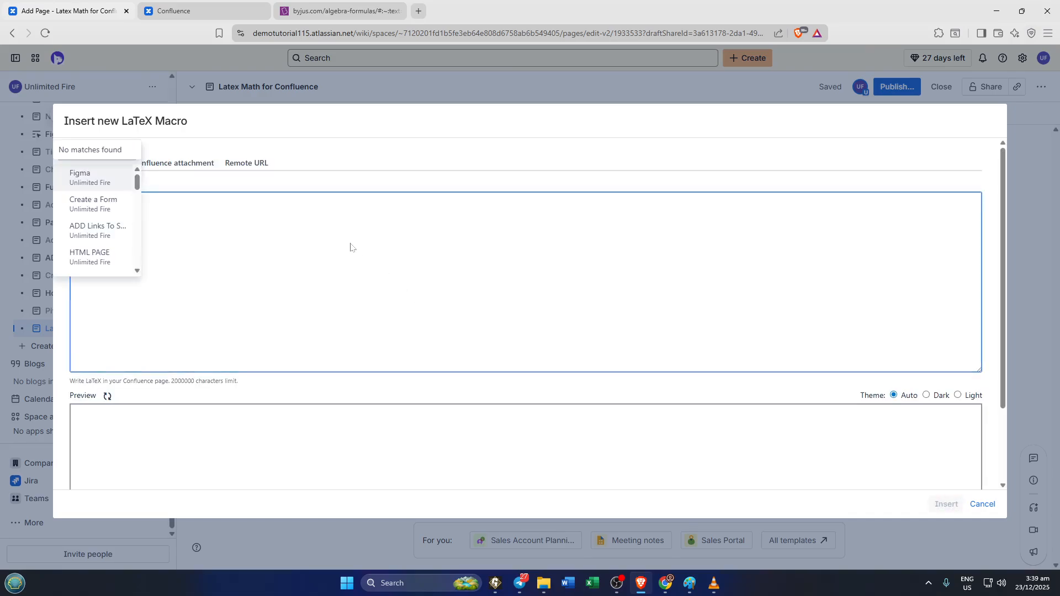
{"action": "key", "text": "ctrl+v"}
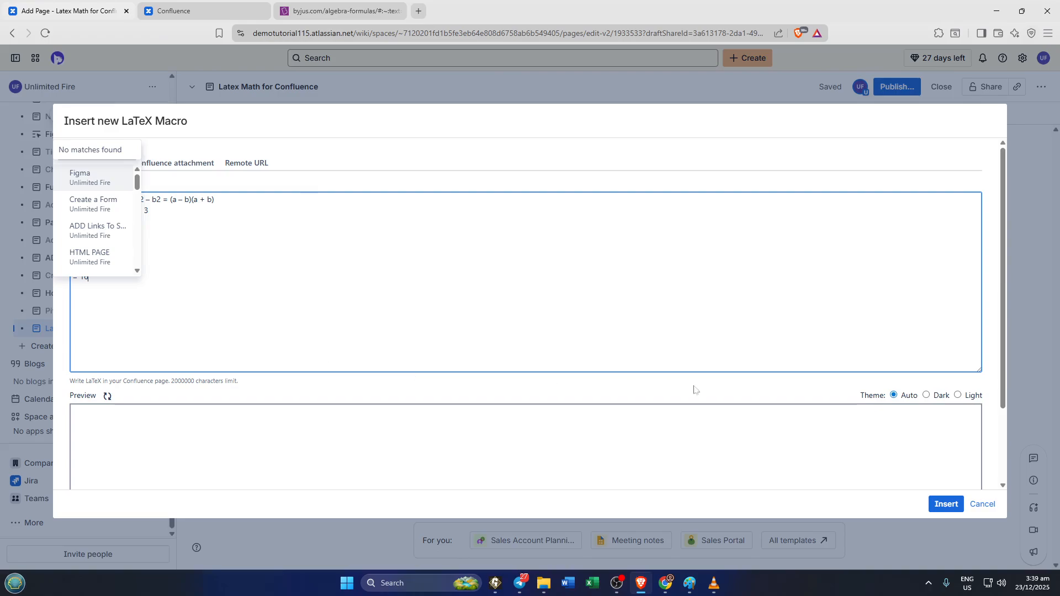
Step: Refresh the LaTeX preview and insert the macro into the page
{"action": "left_click", "coordinate": [105, 397]}
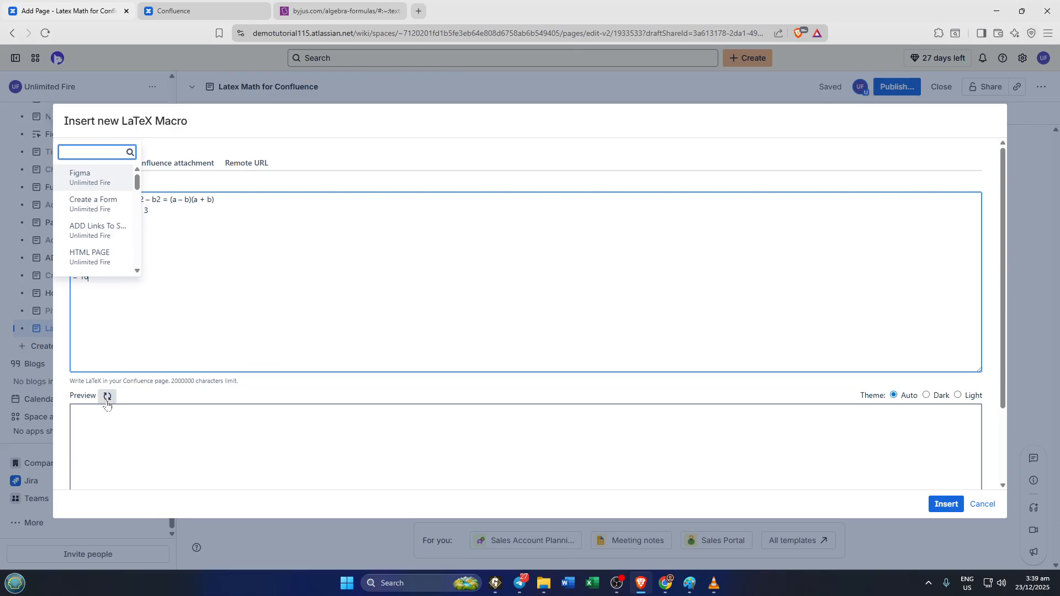
{"action": "left_click", "coordinate": [107, 397]}
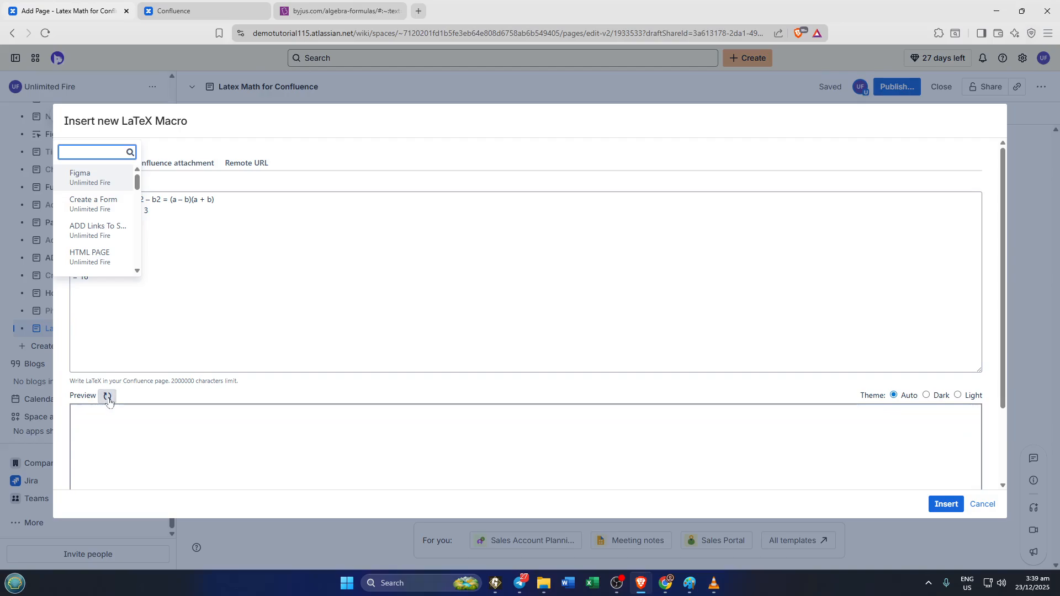
{"action": "scroll", "coordinate": [377, 416], "scroll_direction": "down", "scroll_amount": 2}
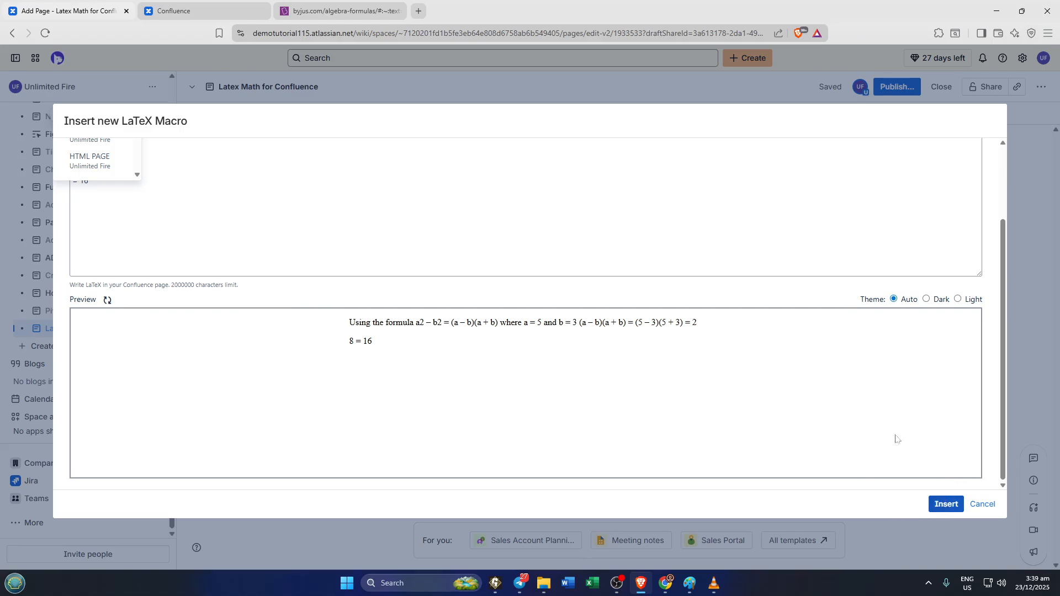
{"action": "left_click", "coordinate": [933, 510]}
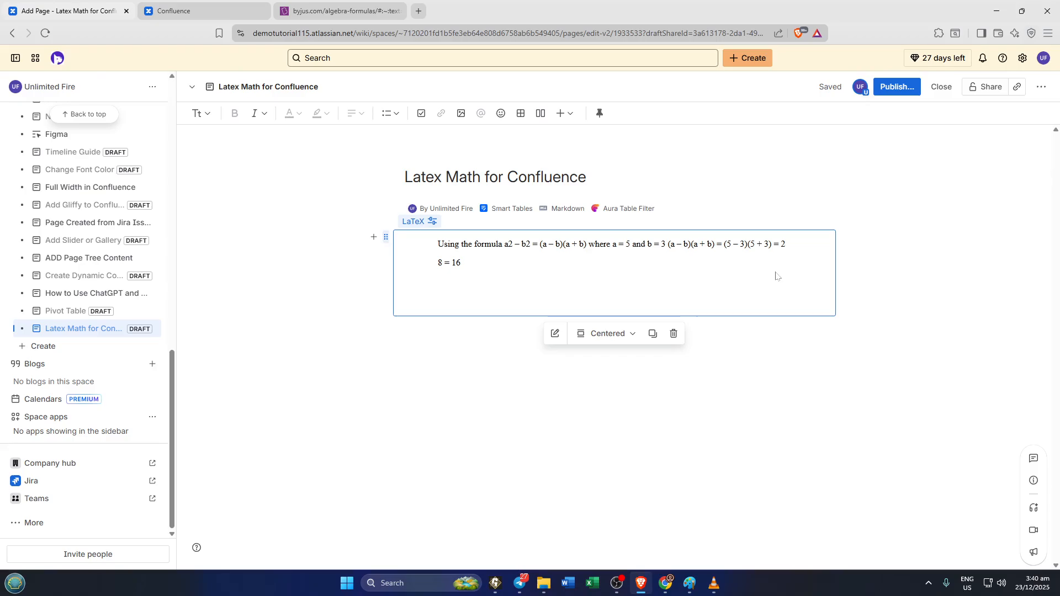
{"action": "left_click", "coordinate": [845, 383]}
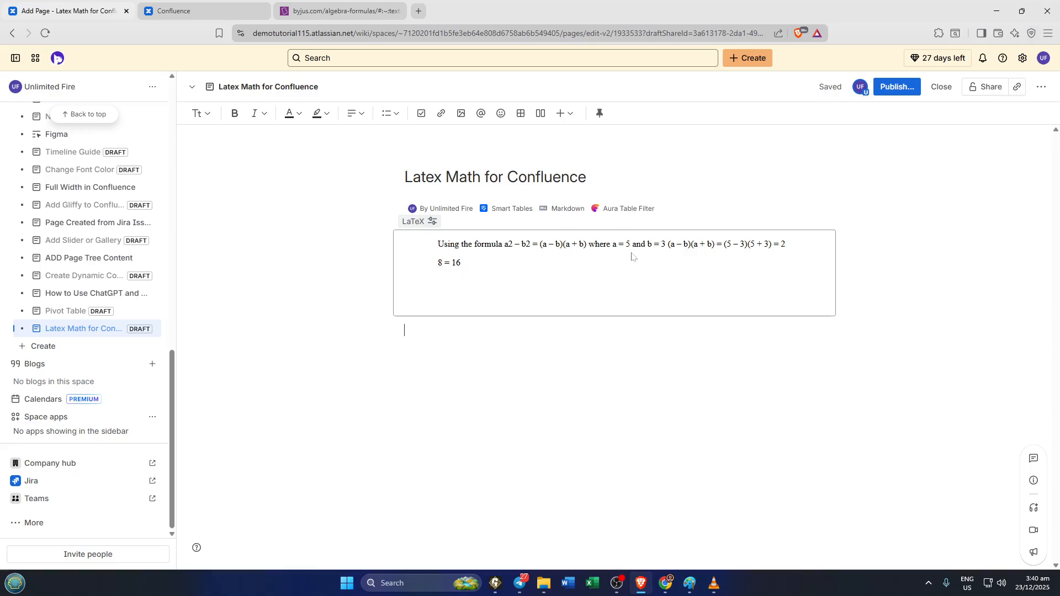
{"action": "left_click_drag", "start_coordinate": [461, 264], "coordinate": [437, 239]}
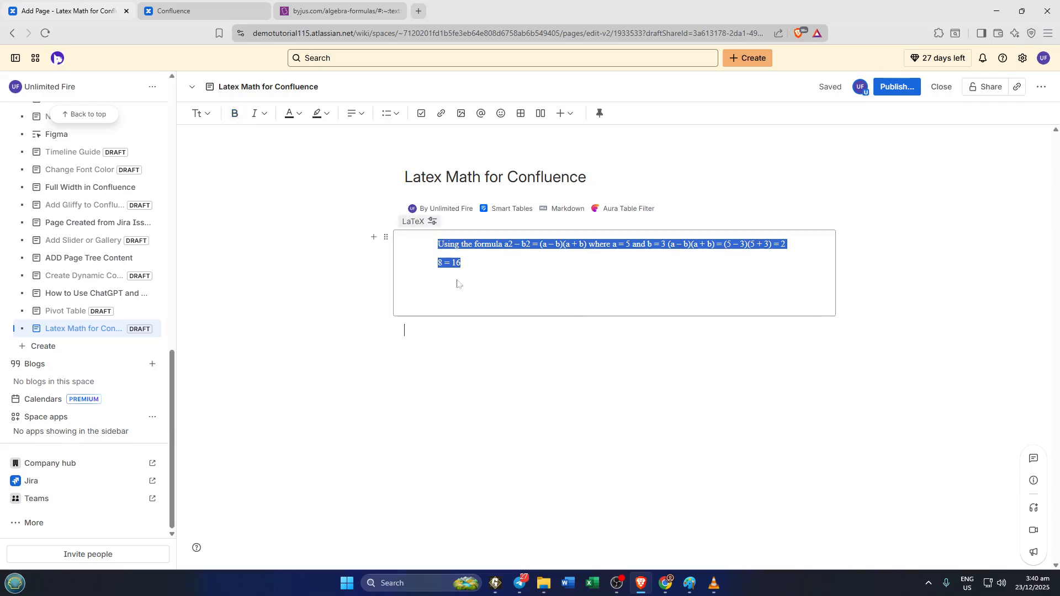
{"action": "left_click", "coordinate": [708, 349]}
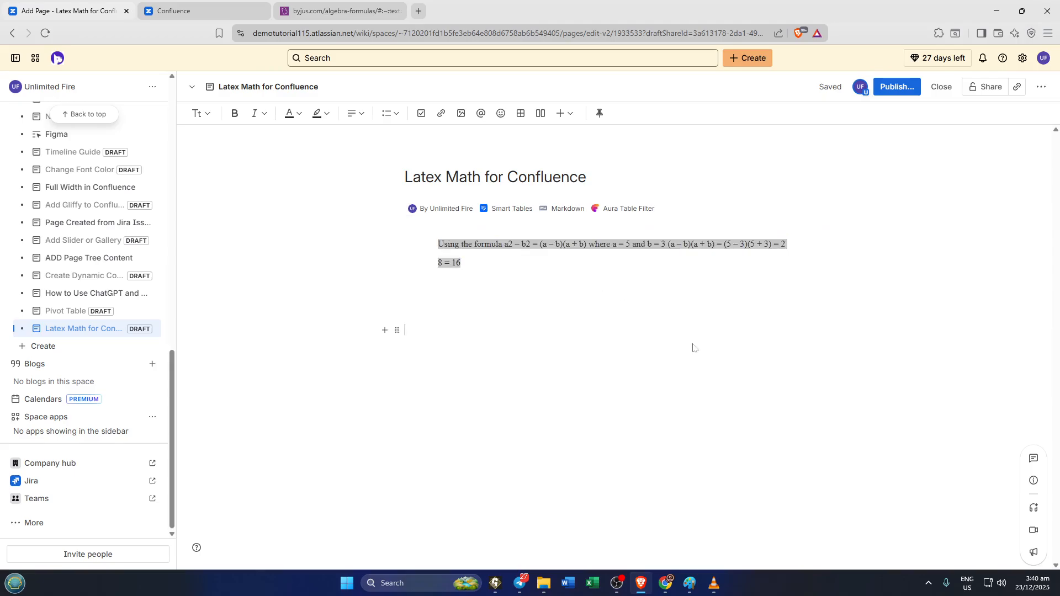
{"action": "left_click", "coordinate": [540, 274]}
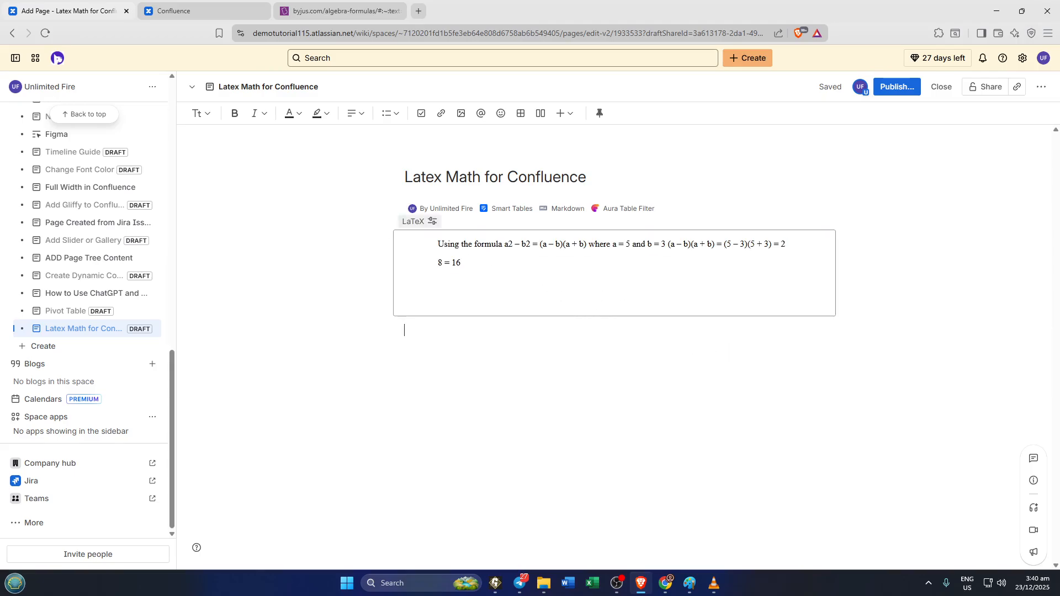
Step: Open the inserted LaTeX macro for editing
{"action": "left_click", "coordinate": [386, 237]}
{"action": "left_click", "coordinate": [522, 290]}
{"action": "left_click", "coordinate": [404, 223]}
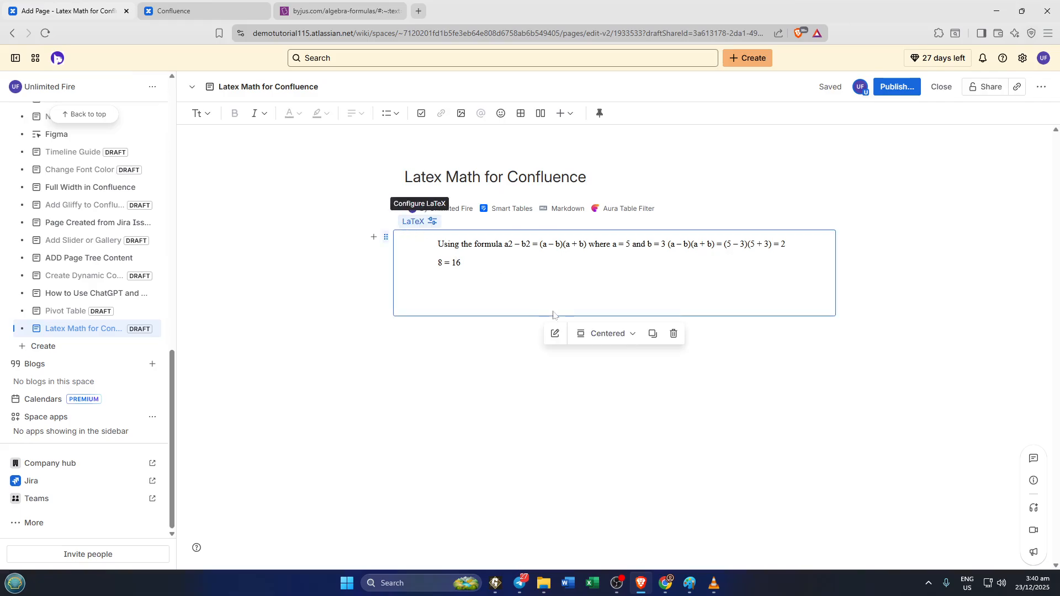
{"action": "left_click", "coordinate": [556, 333]}
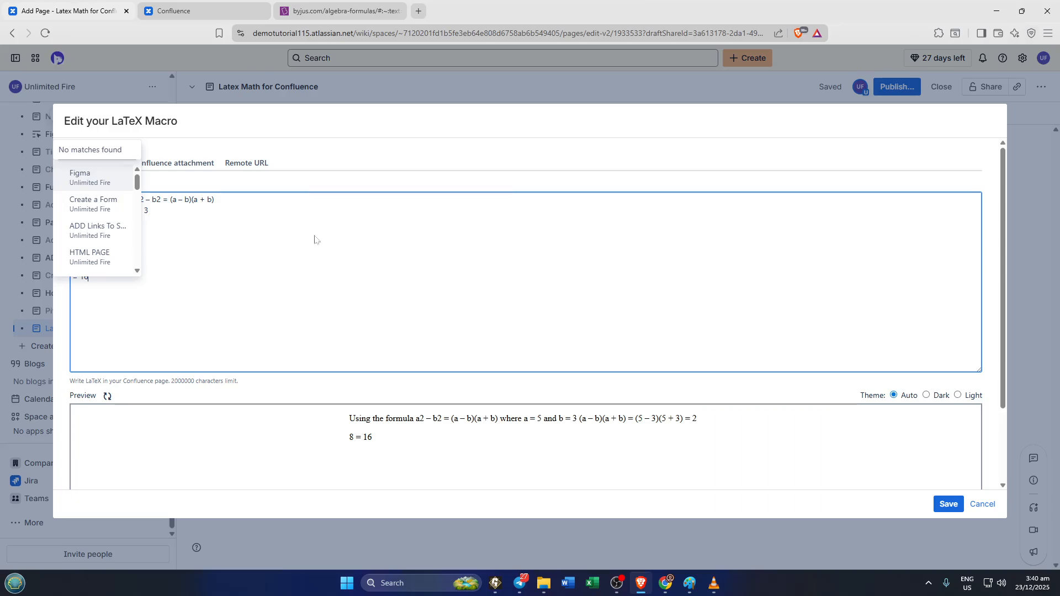
{"action": "key", "text": "ctrl+a"}
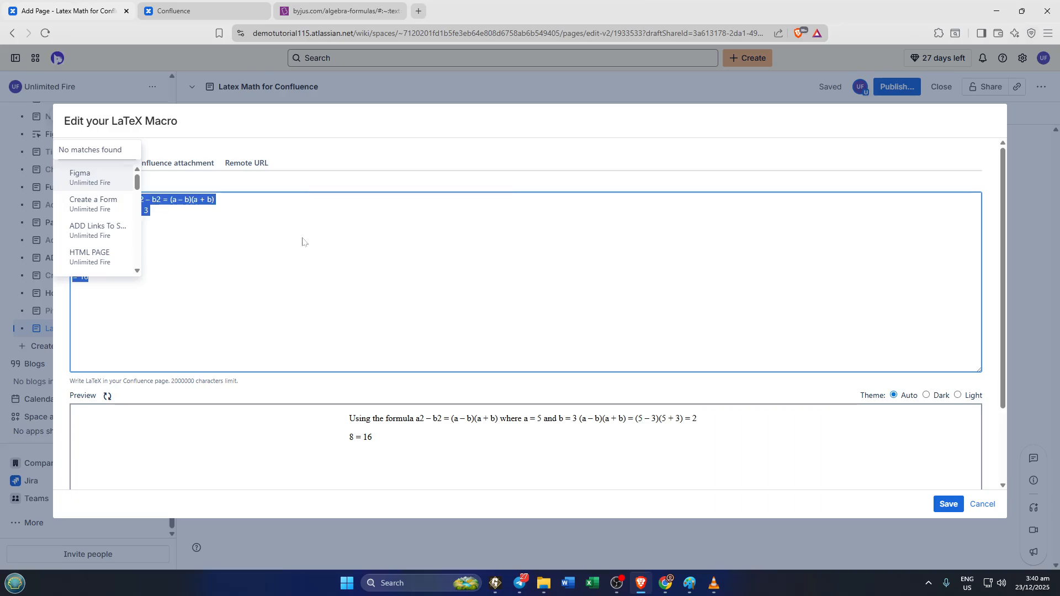
{"action": "right_click", "coordinate": [187, 195]}
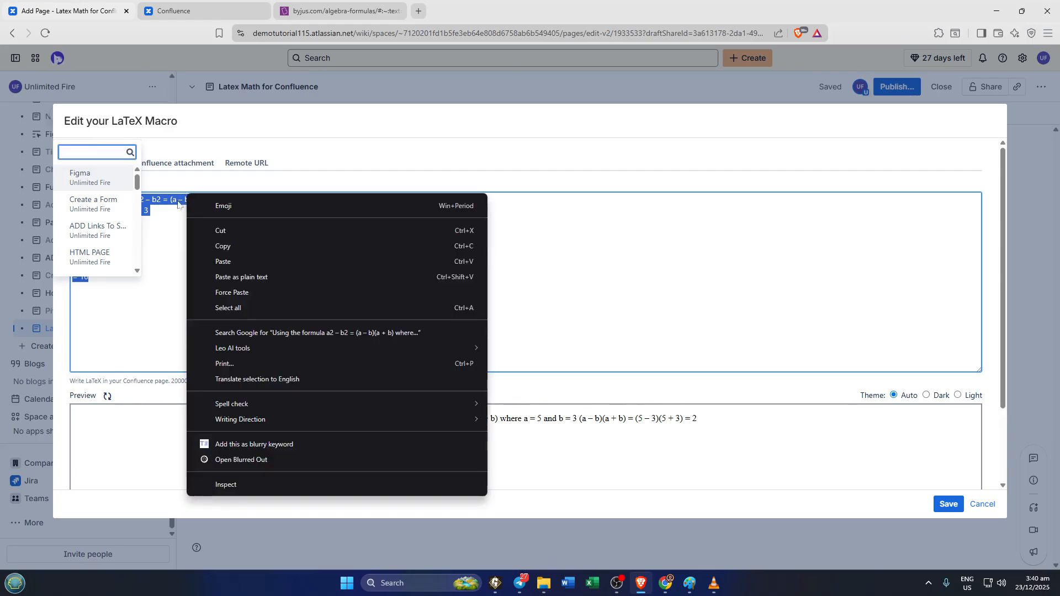
{"action": "left_click", "coordinate": [176, 201]}
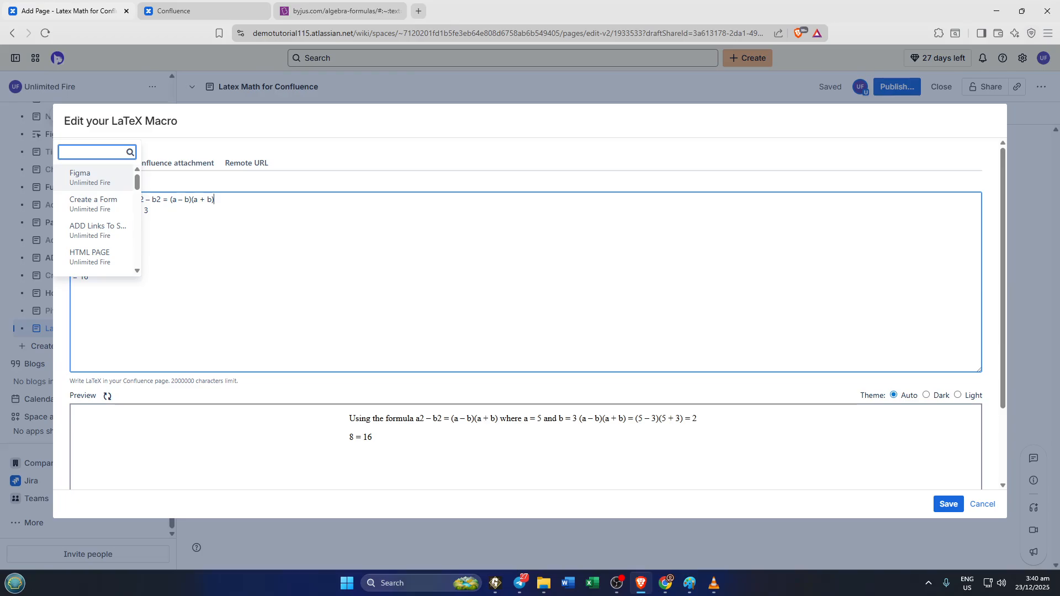
{"action": "left_click", "coordinate": [132, 153]}
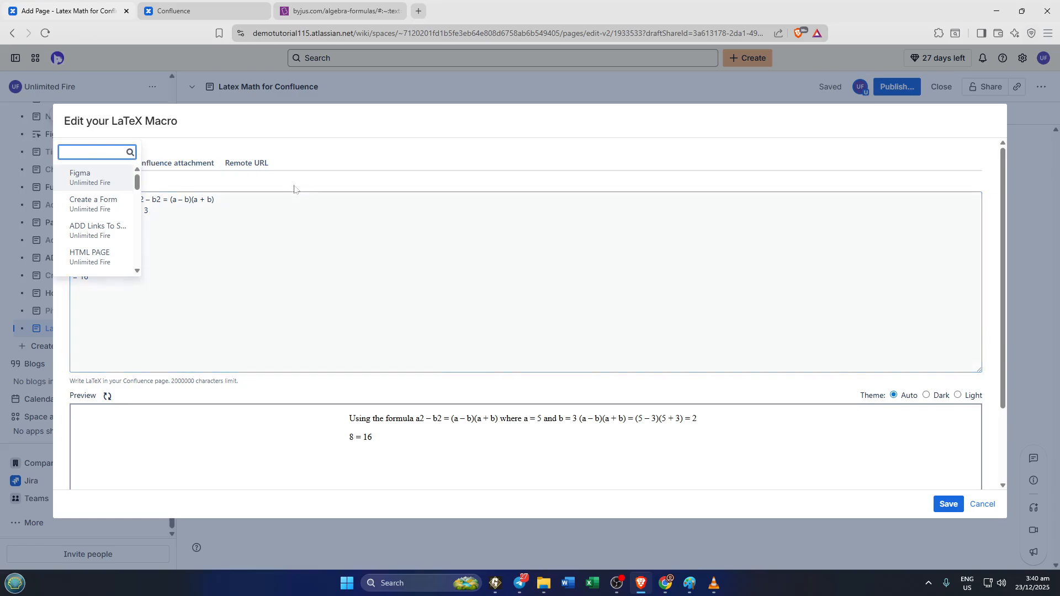